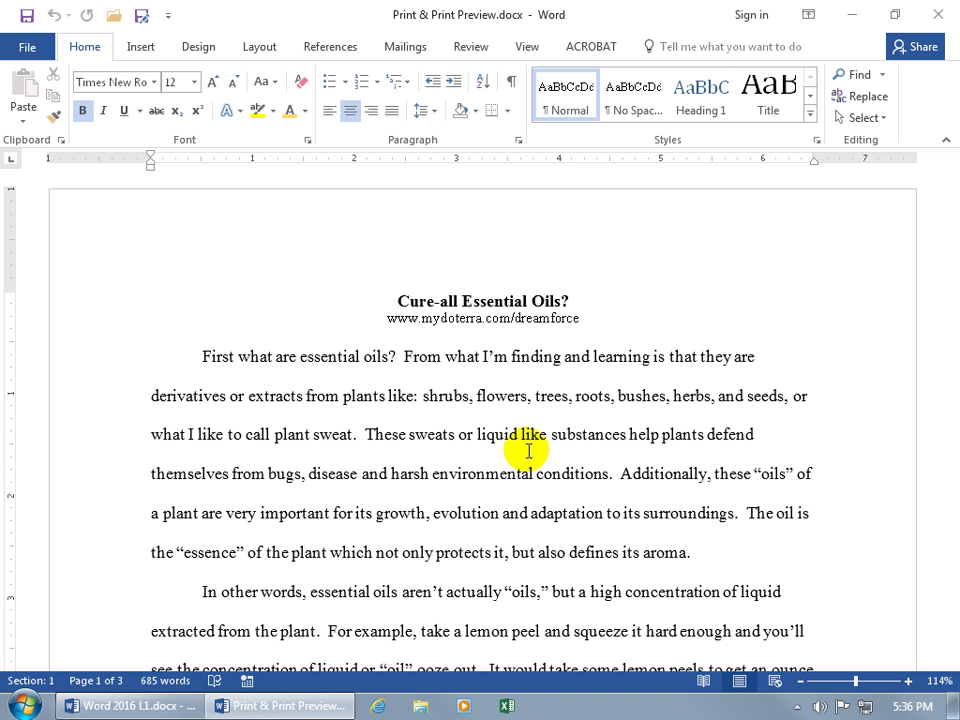
Open the document's print preview and page forward to page 3.
{"action": "key", "text": "ctrl+p"}
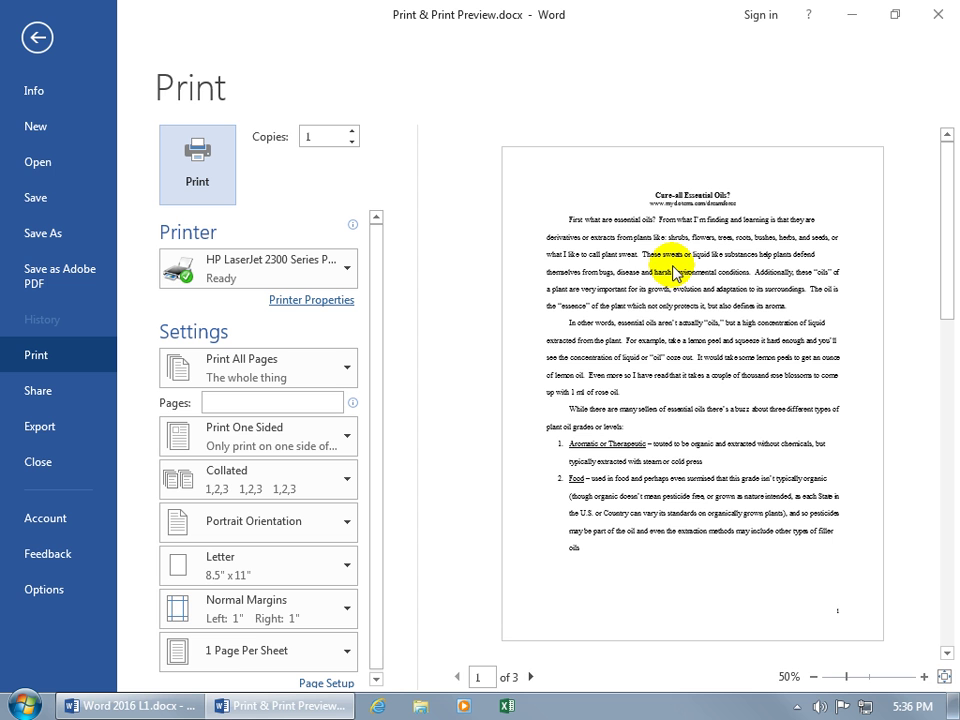
{"action": "left_click", "coordinate": [37, 37]}
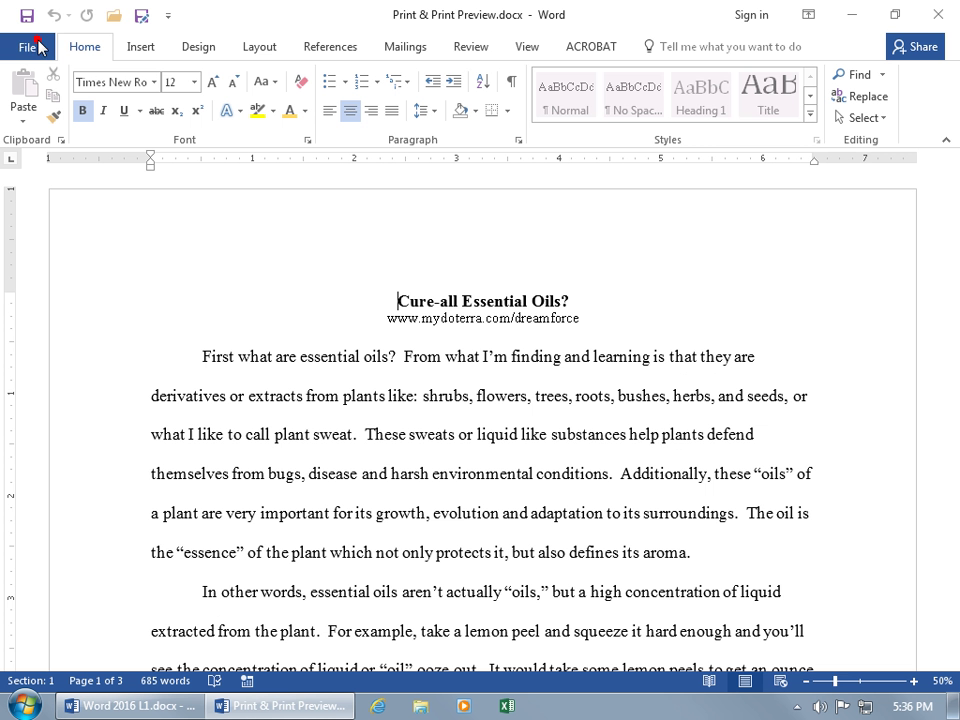
{"action": "left_click", "coordinate": [32, 46]}
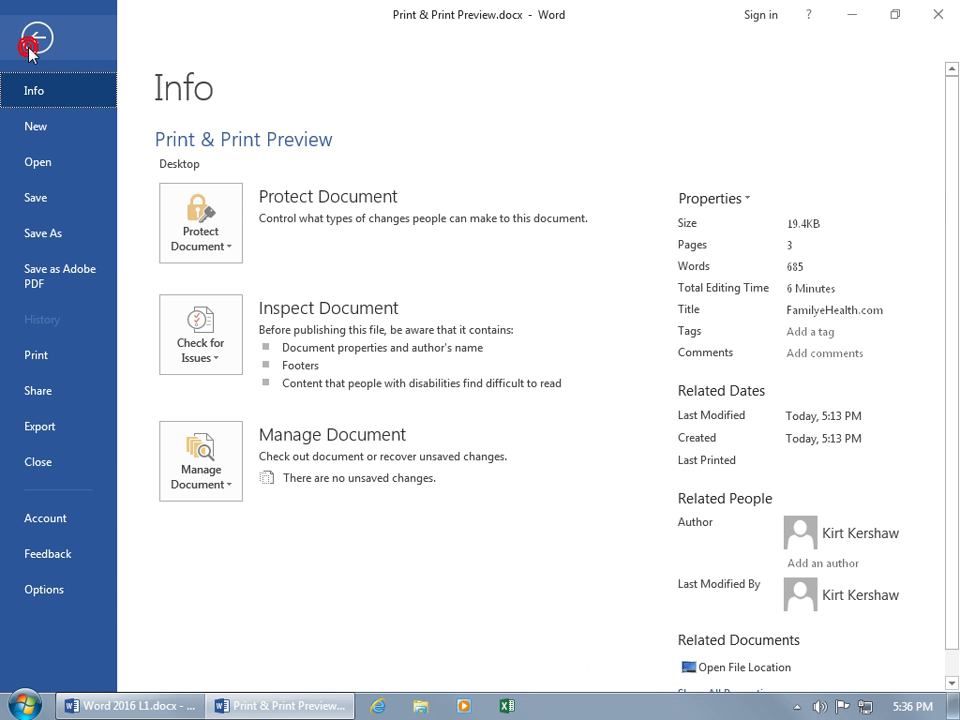
{"action": "left_click", "coordinate": [36, 362]}
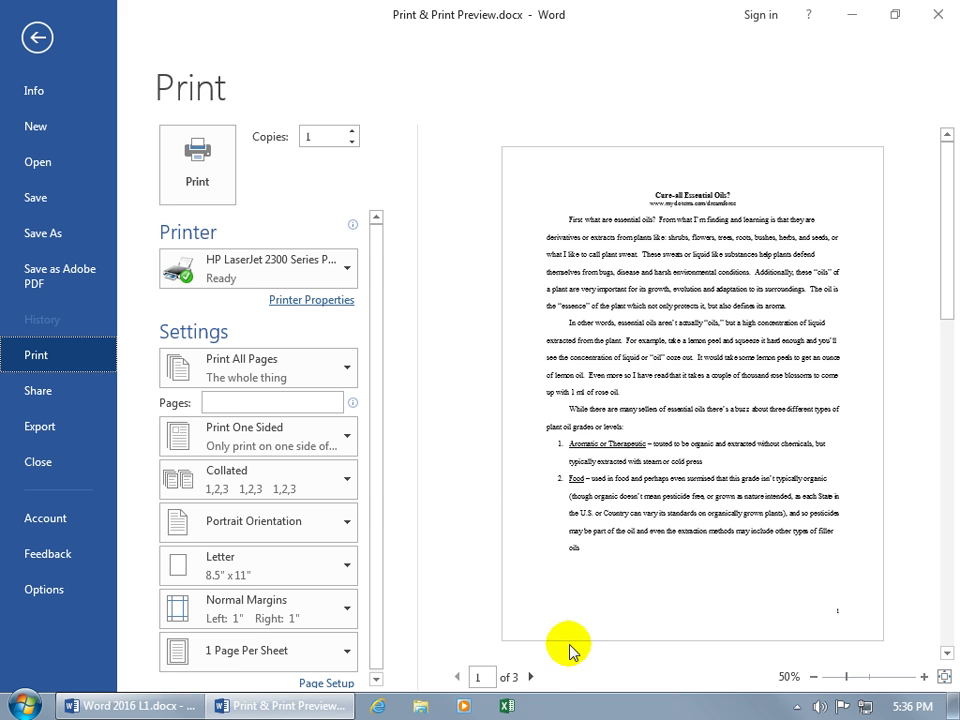
{"action": "left_click", "coordinate": [531, 678]}
{"action": "left_click", "coordinate": [531, 678]}
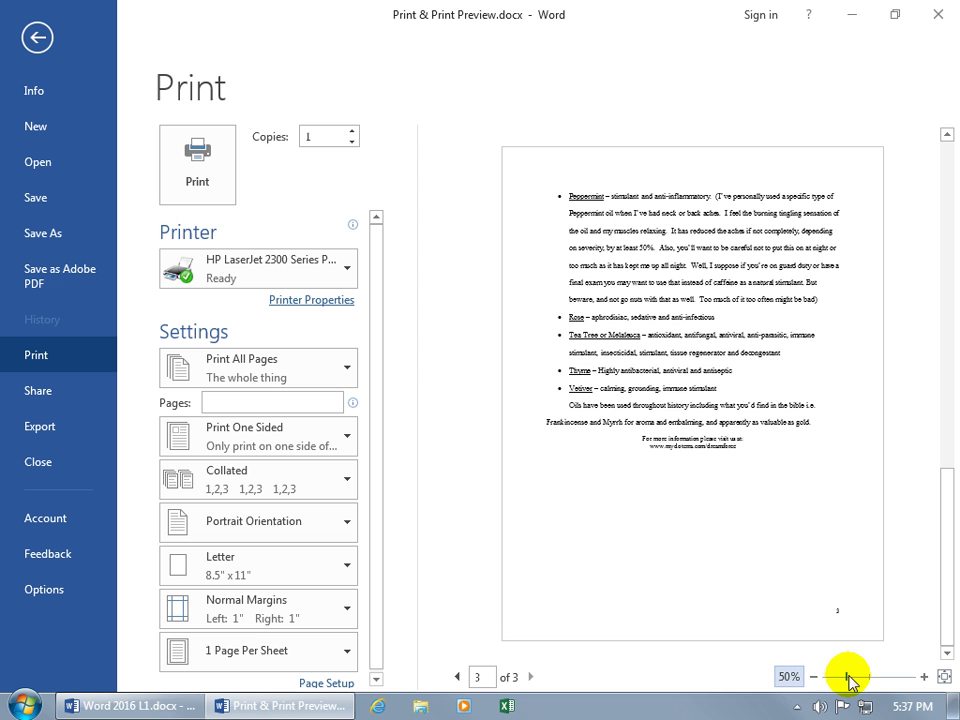
Zoom the preview of page 3 to 77% and back to 59% to inspect the page, and fit the whole page.
{"action": "left_click_drag", "start_coordinate": [846, 684], "coordinate": [860, 686]}
{"action": "left_click_drag", "start_coordinate": [945, 574], "coordinate": [922, 646]}
{"action": "left_click_drag", "start_coordinate": [836, 654], "coordinate": [911, 656]}
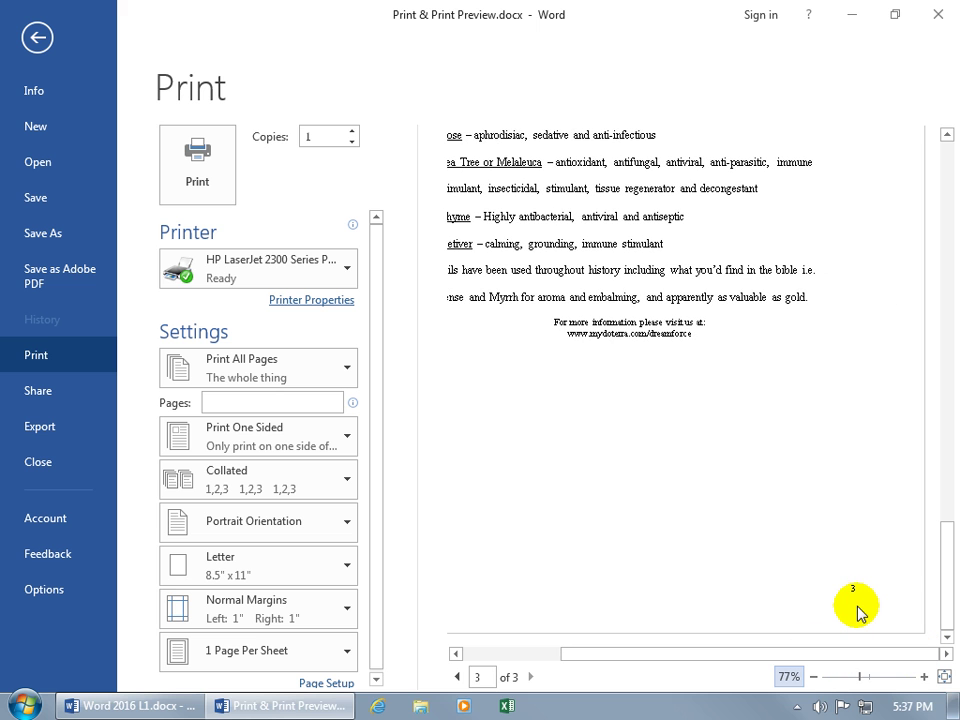
{"action": "left_click_drag", "start_coordinate": [858, 677], "coordinate": [852, 680]}
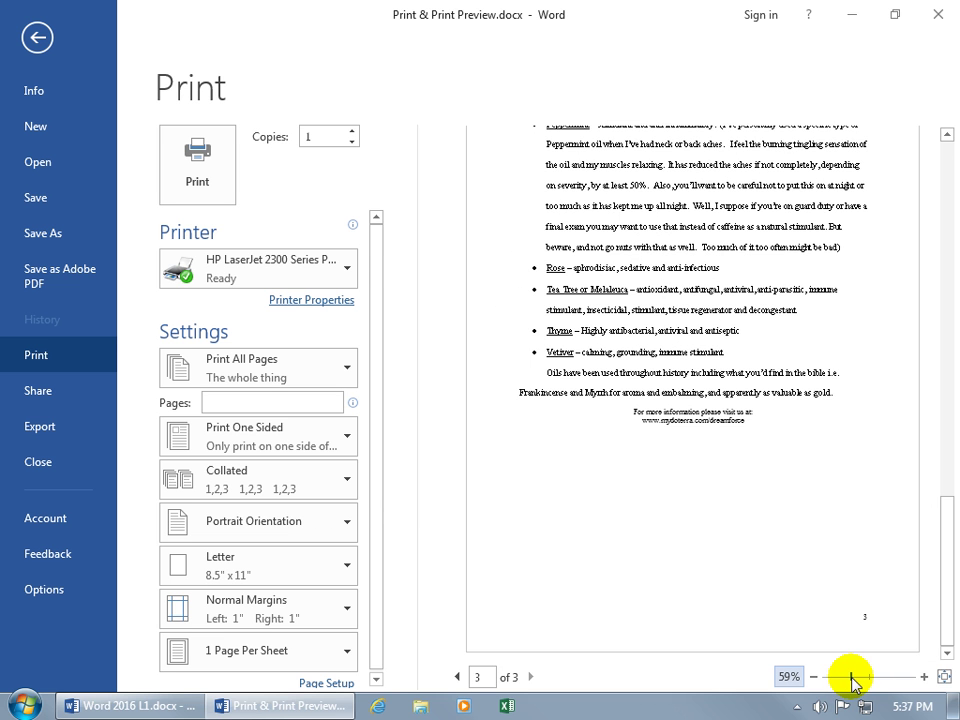
{"action": "left_click", "coordinate": [944, 678]}
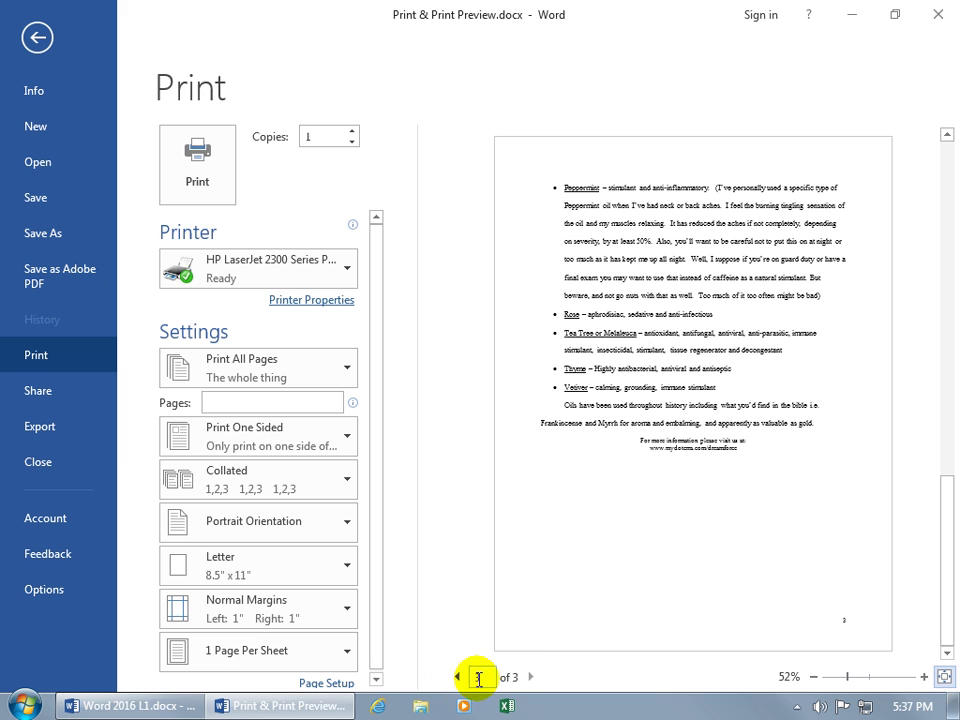
Go to page 1 in the print preview by its page number and enlarge the view to 57%.
{"action": "left_click", "coordinate": [476, 677]}
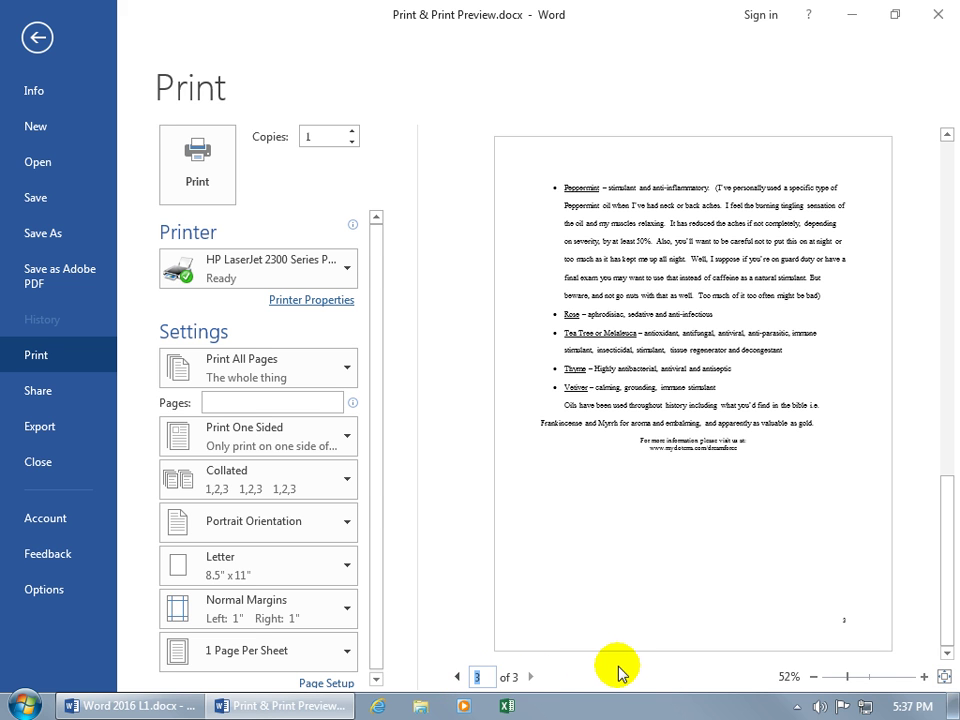
{"action": "type", "text": "1"}
{"action": "key", "text": "Return"}
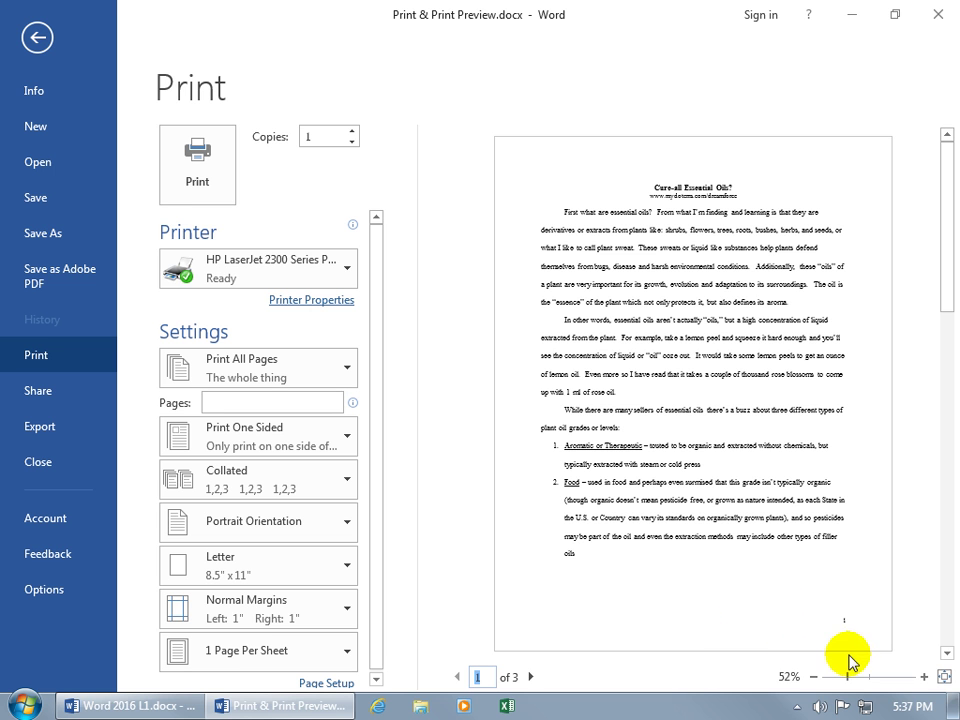
{"action": "left_click_drag", "start_coordinate": [847, 683], "coordinate": [850, 680]}
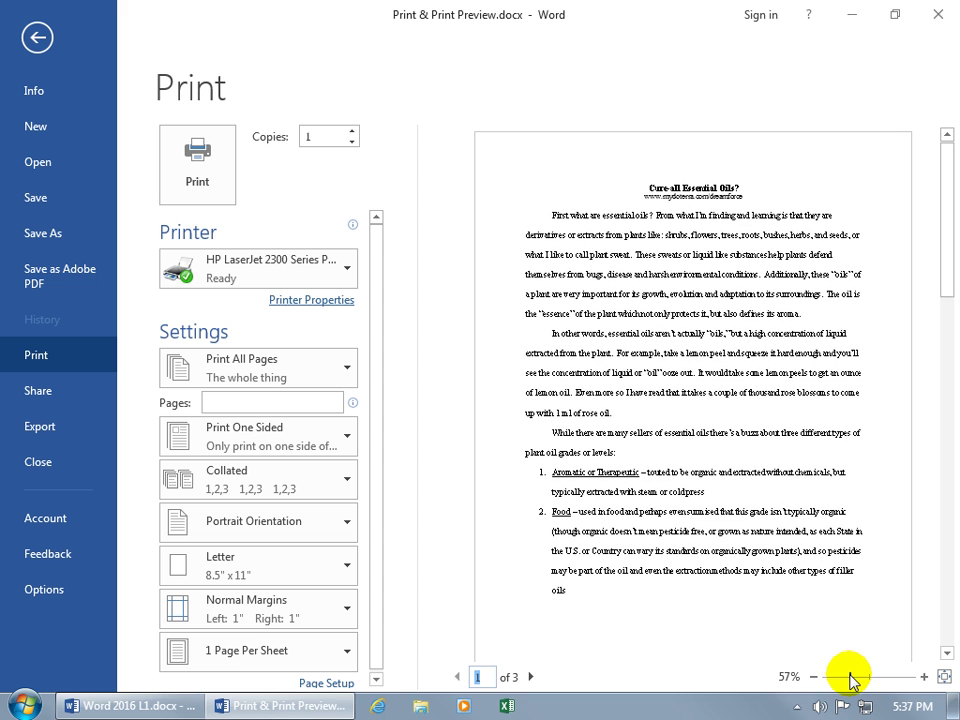
Set the preview zoom to the preset 75%, and fit the whole page in the preview again.
{"action": "left_click", "coordinate": [788, 679]}
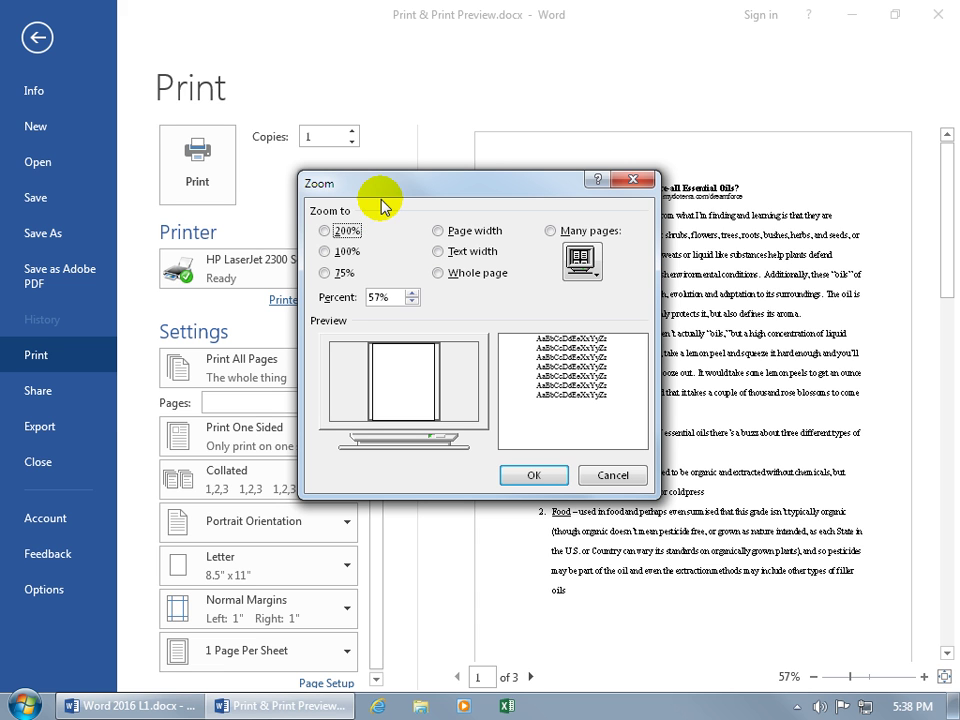
{"action": "left_click", "coordinate": [326, 273]}
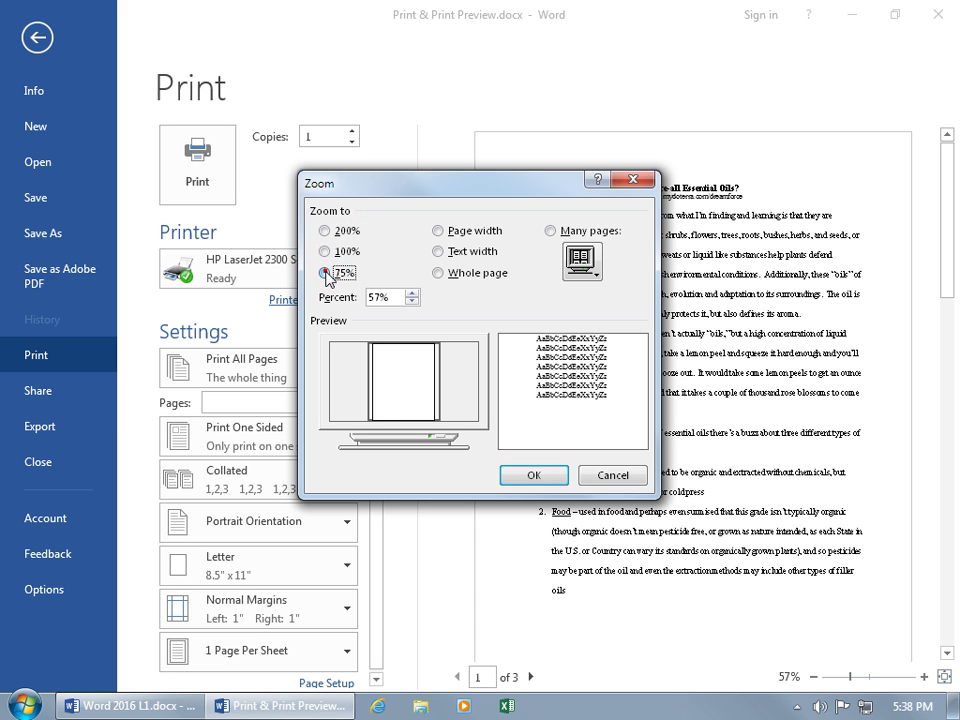
{"action": "left_click", "coordinate": [530, 476]}
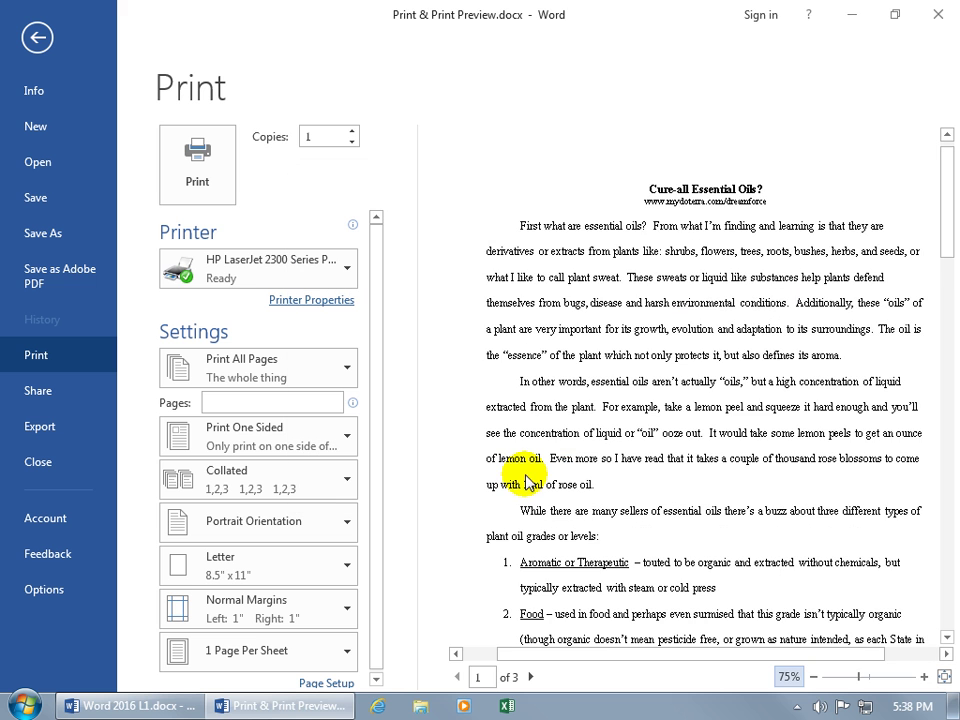
{"action": "left_click", "coordinate": [944, 678]}
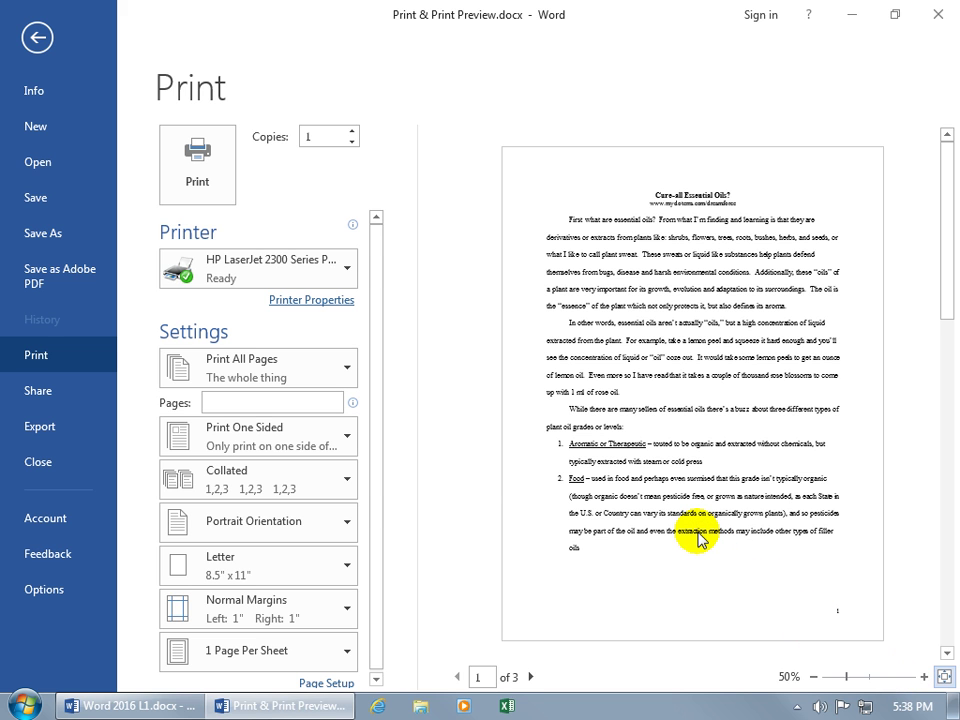
{"action": "left_click", "coordinate": [682, 372]}
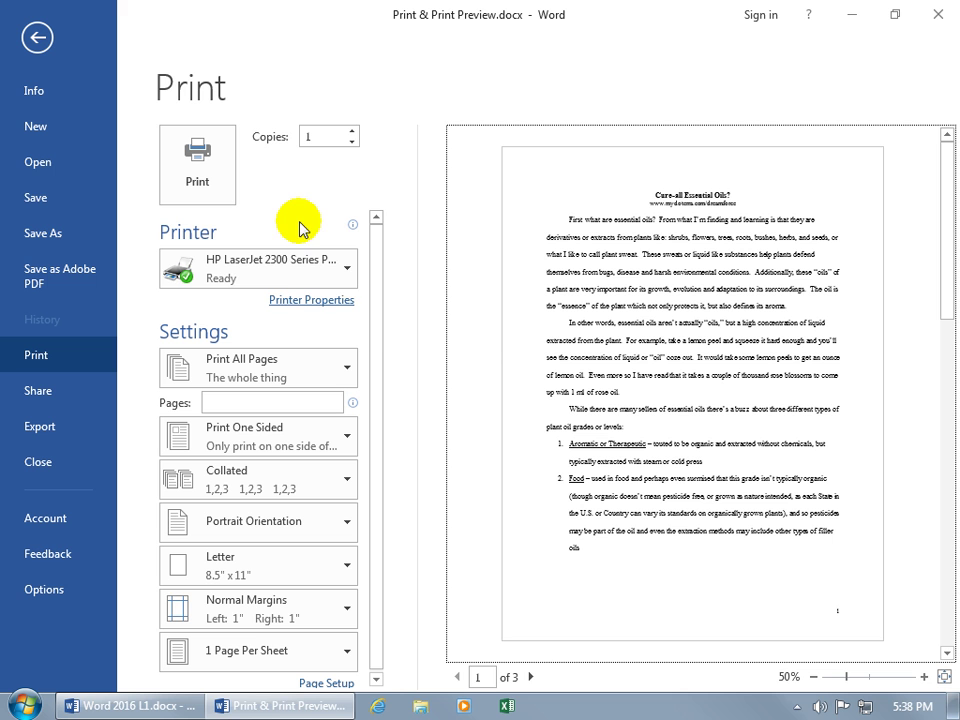
Review the available printers and the choices for which pages of the document to print.
{"action": "left_click", "coordinate": [308, 278]}
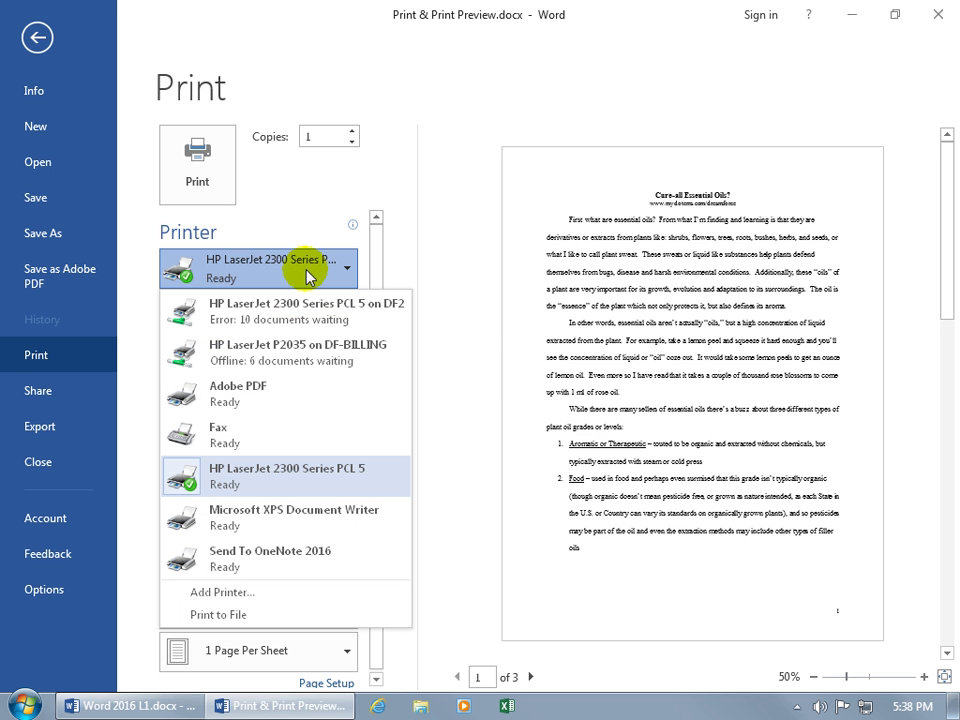
{"action": "left_click", "coordinate": [311, 223]}
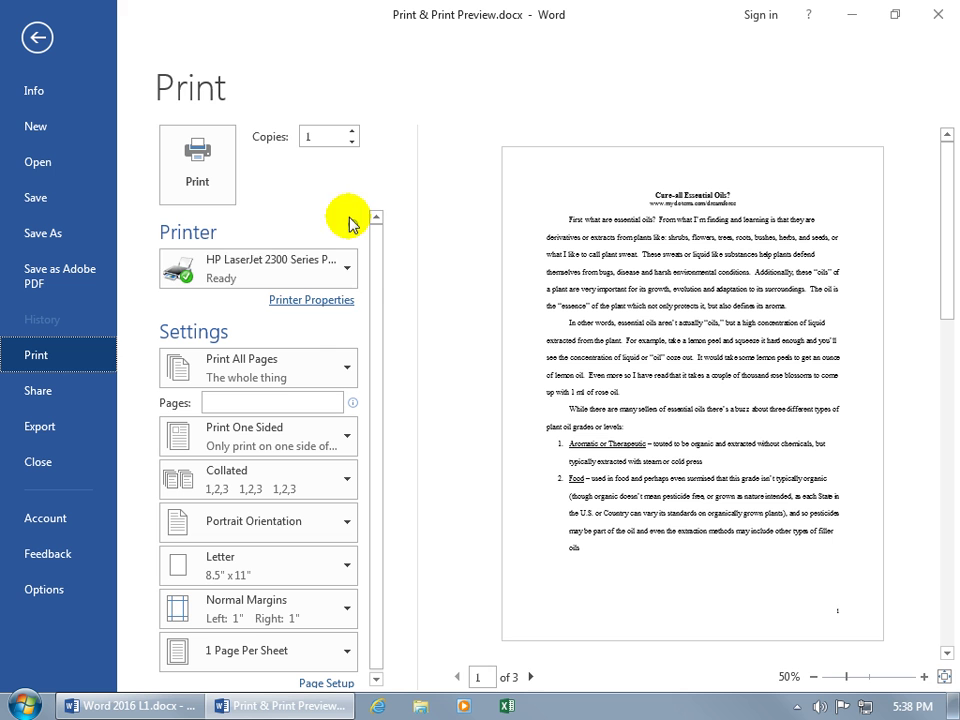
{"action": "left_click", "coordinate": [340, 366]}
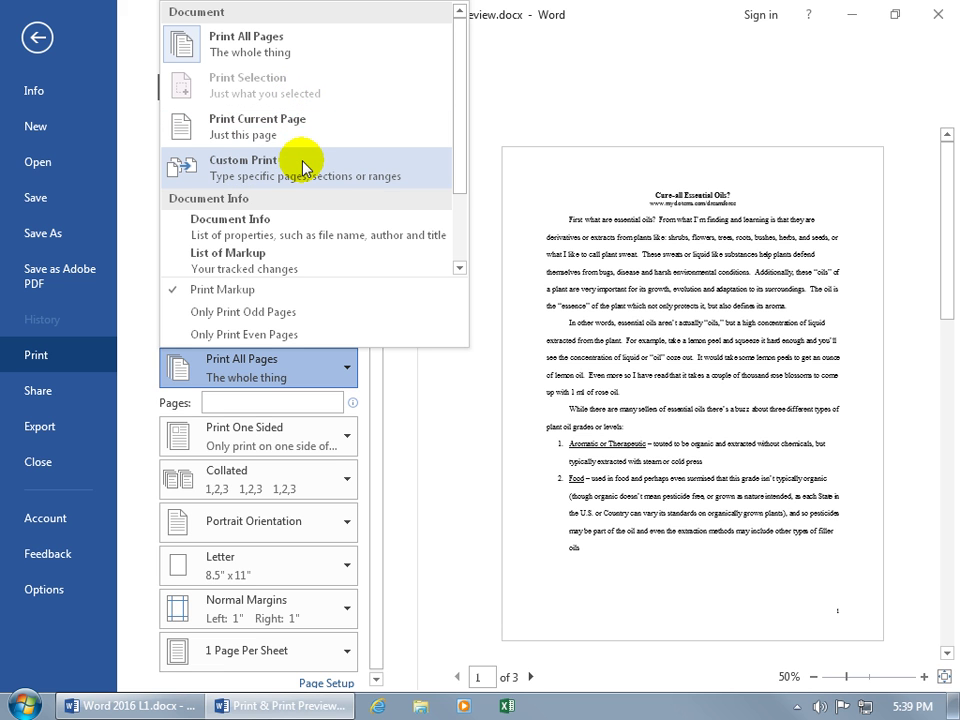
{"action": "left_click", "coordinate": [514, 176]}
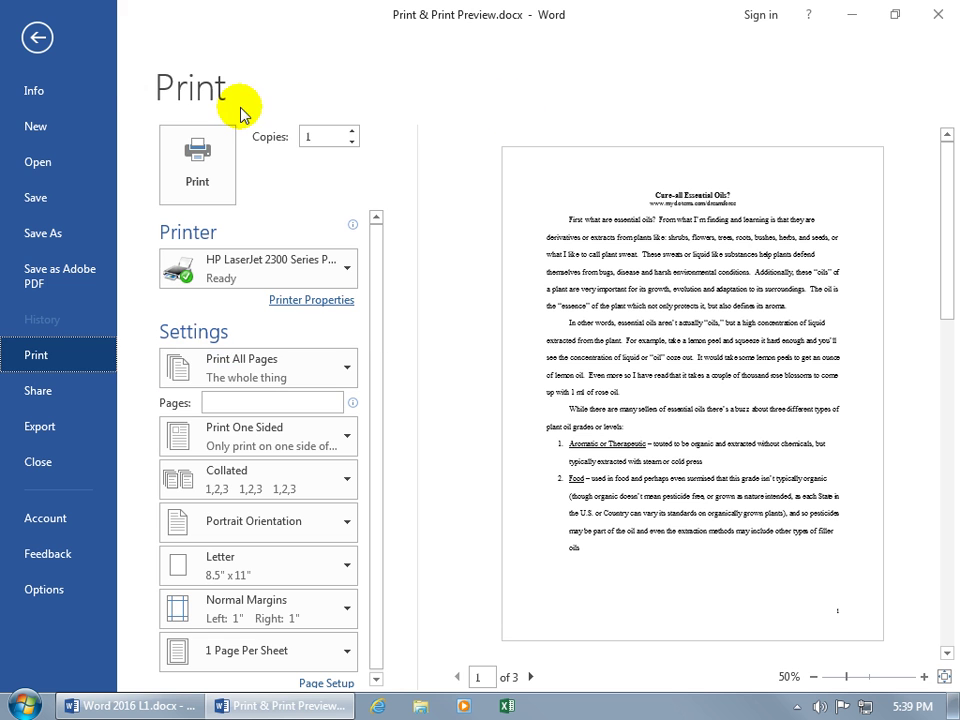
Select the text from "First what are essential oils?" to "plants like:" in the document and set the print range to Print Selection.
{"action": "left_click", "coordinate": [40, 38]}
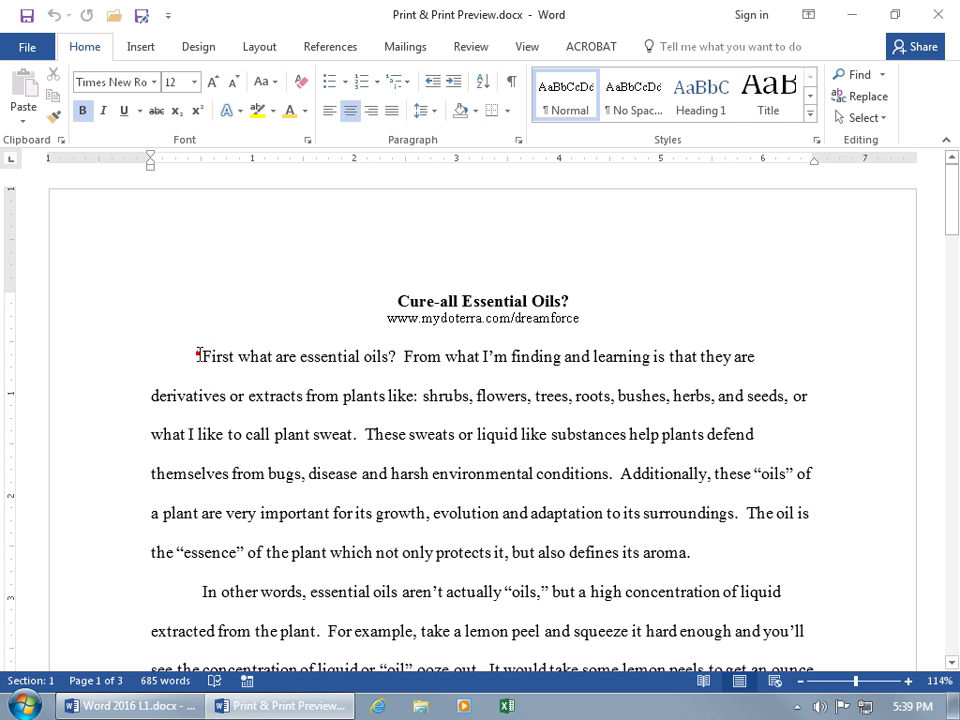
{"action": "left_click_drag", "start_coordinate": [199, 354], "coordinate": [401, 394]}
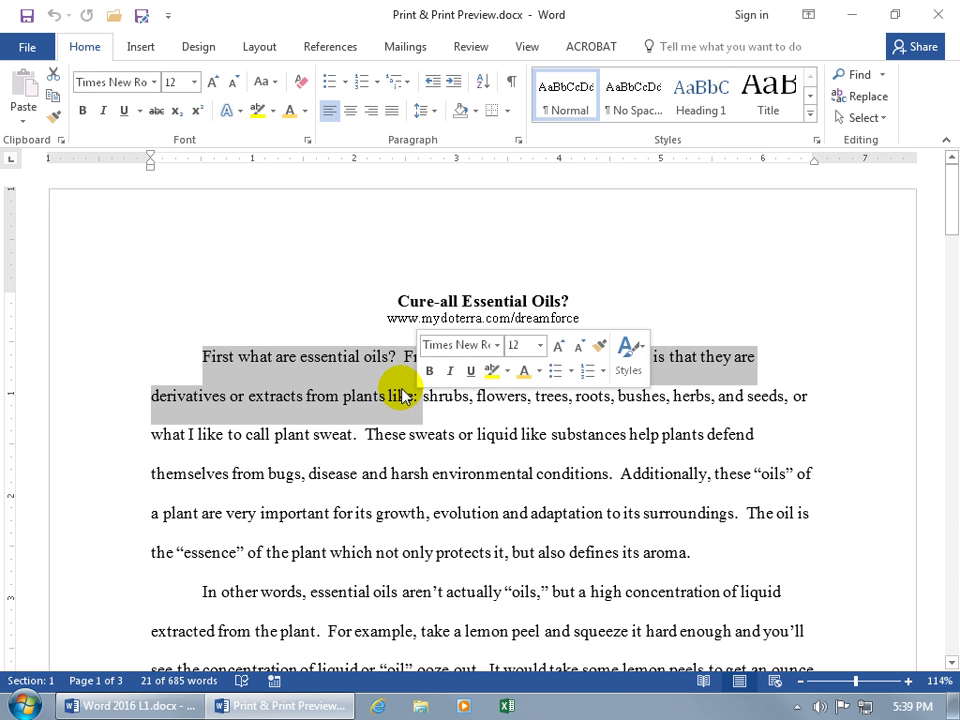
{"action": "key", "text": "ctrl+p"}
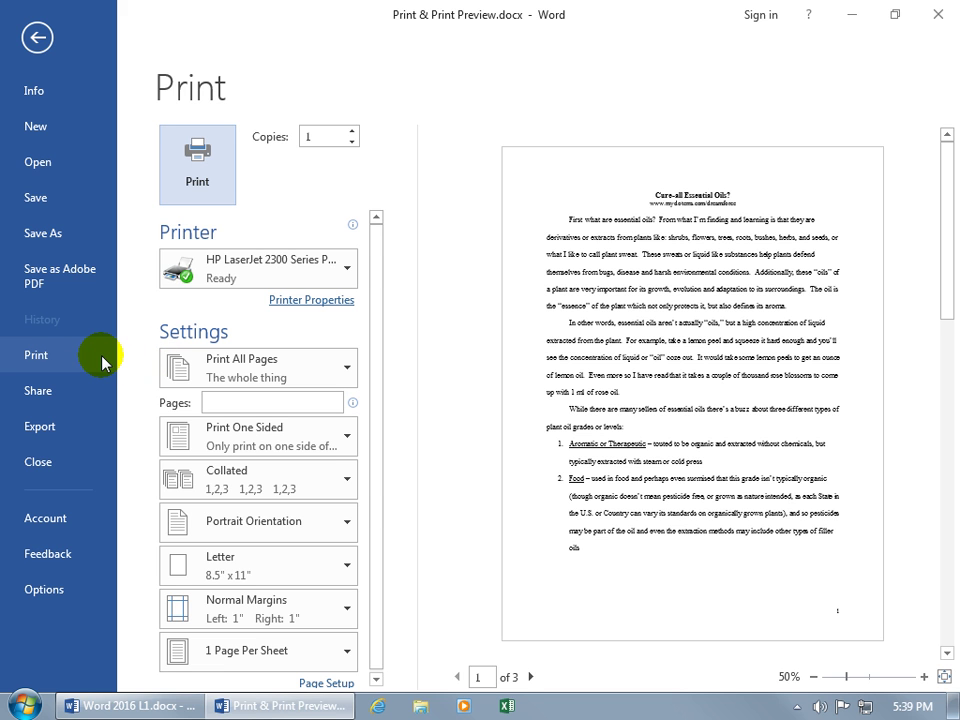
{"action": "left_click", "coordinate": [277, 372]}
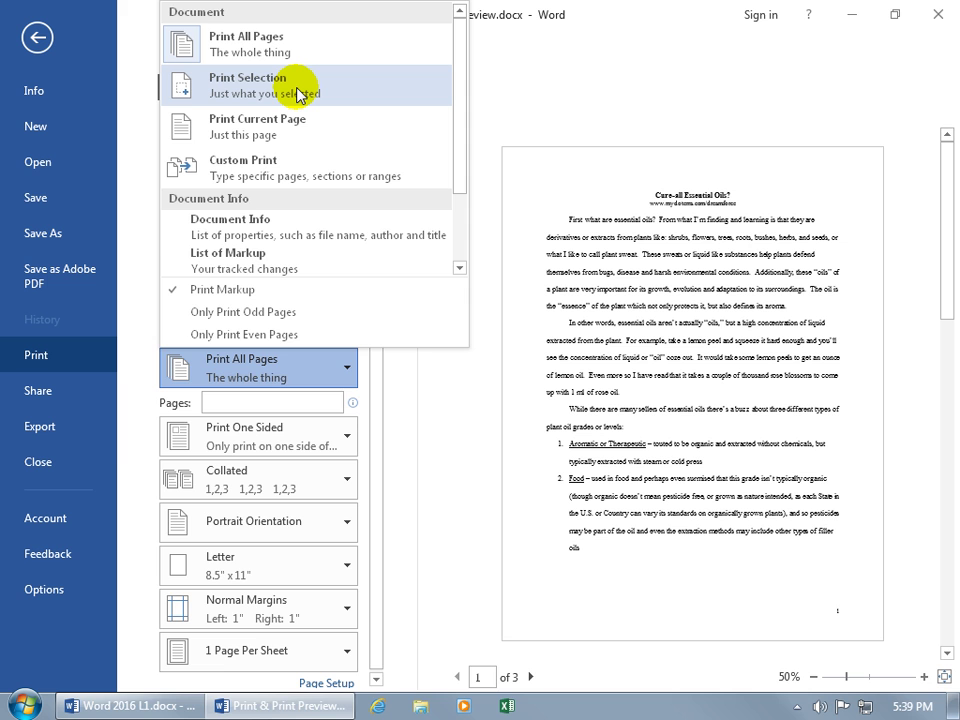
{"action": "left_click", "coordinate": [296, 94]}
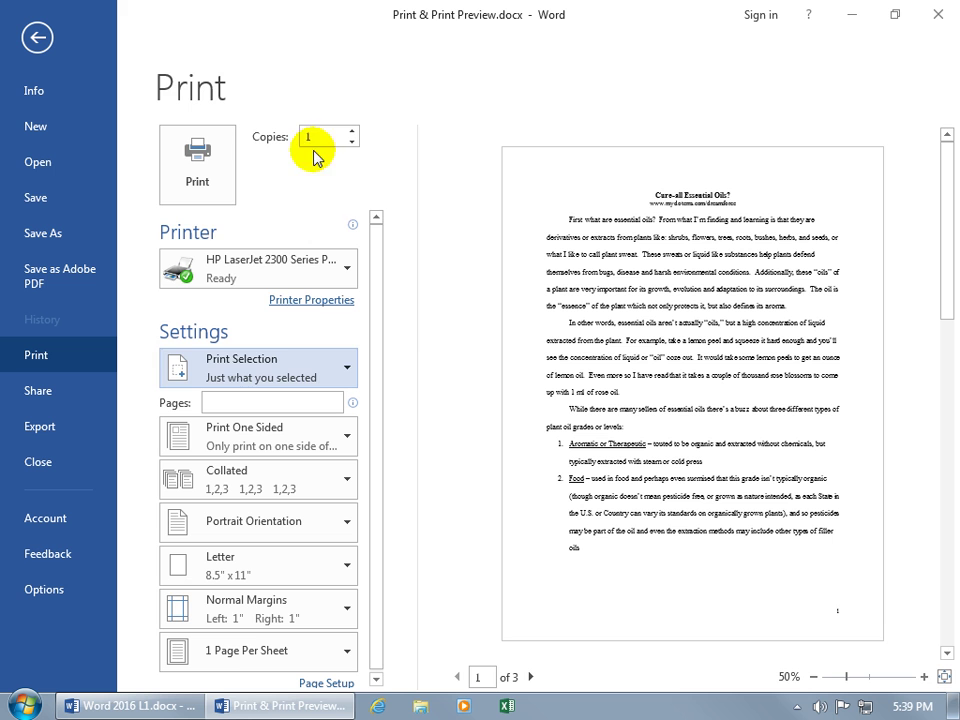
Switch the print range to Custom Print and enter the pages 1,3,5-20,p25s1.
{"action": "left_click", "coordinate": [344, 368]}
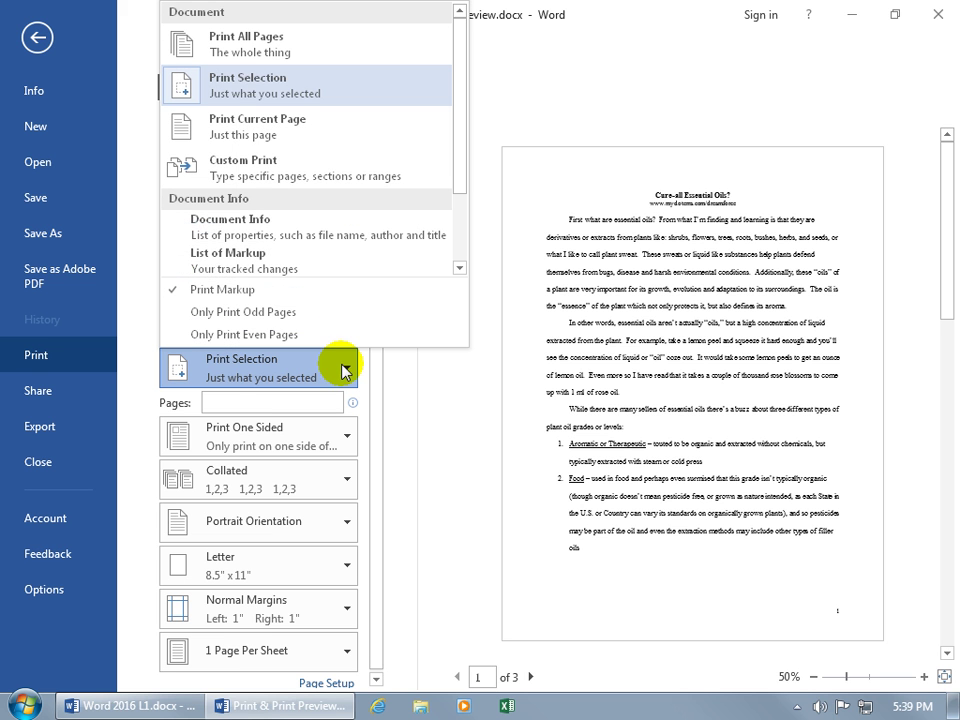
{"action": "left_click", "coordinate": [312, 170]}
{"action": "left_click", "coordinate": [257, 400]}
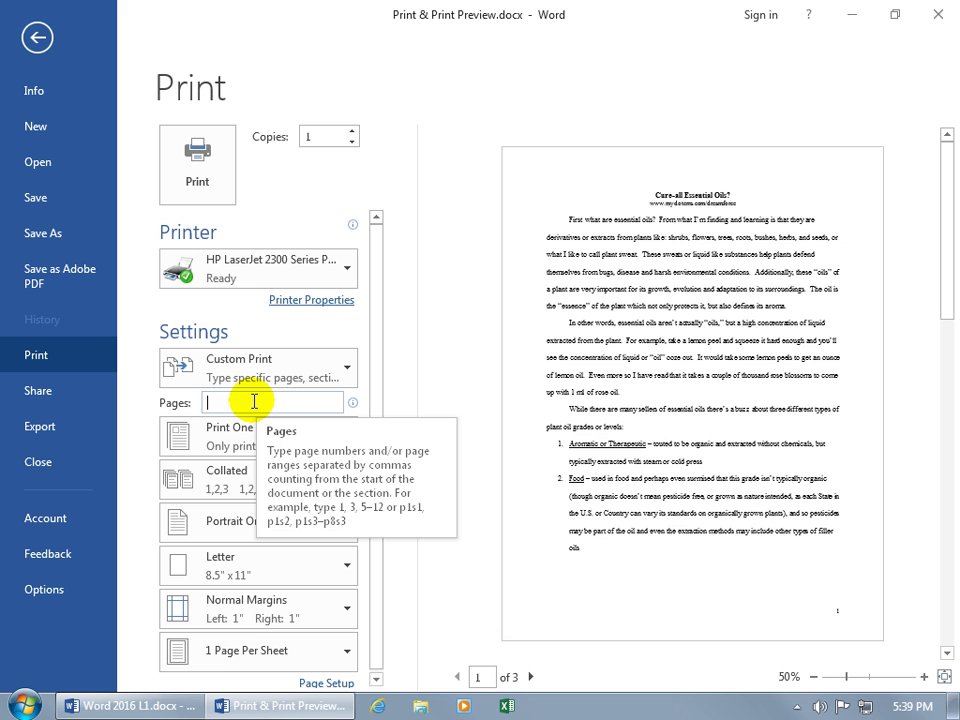
{"action": "type", "text": "1"}
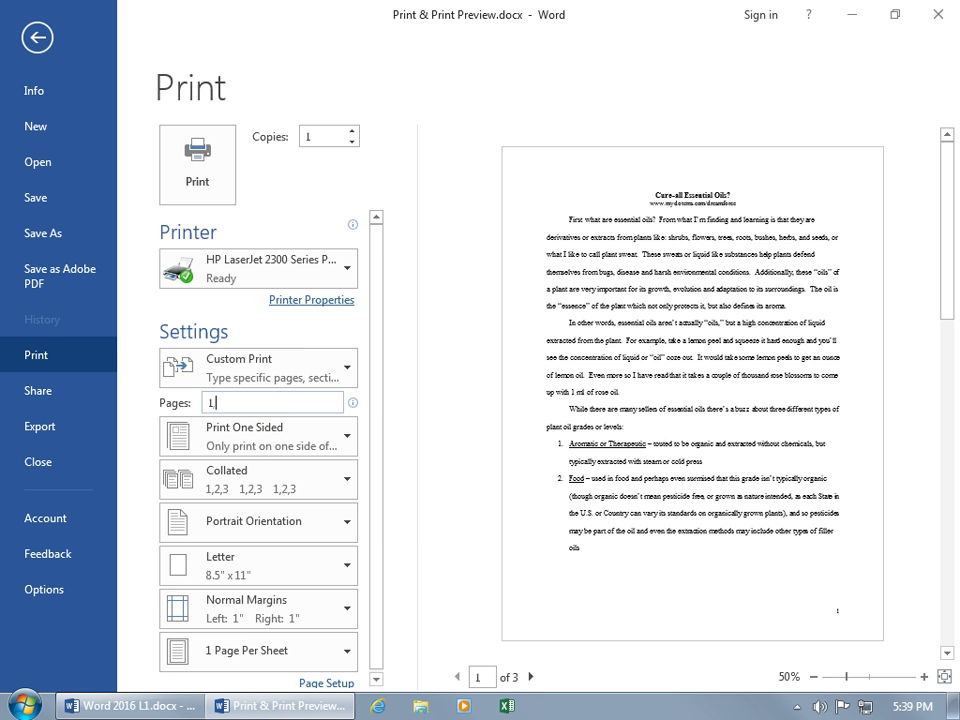
{"action": "type", "text": ",3,5-20,p25s1"}
Clear the custom page range so that all pages print.
{"action": "left_click", "coordinate": [299, 404]}
{"action": "left_click_drag", "start_coordinate": [299, 404], "coordinate": [197, 405]}
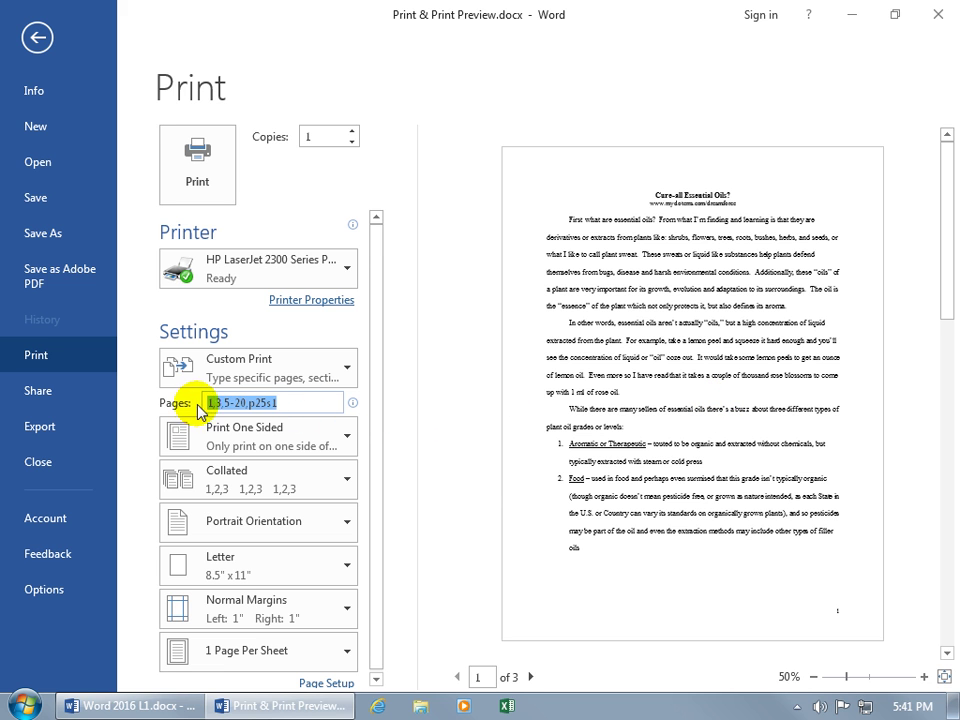
{"action": "key", "text": "BackSpace"}
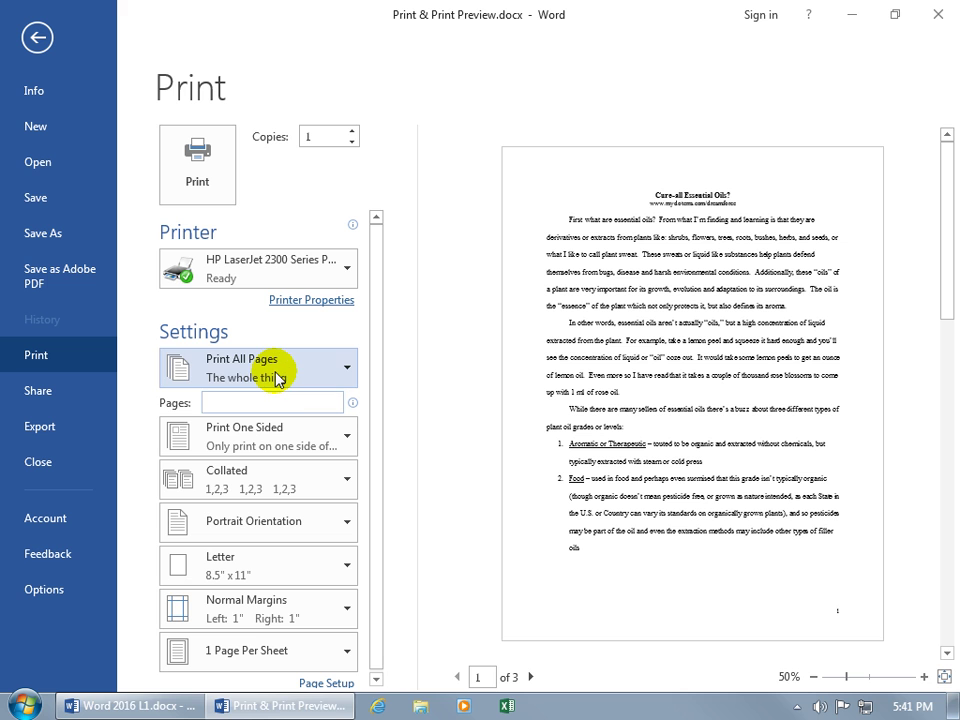
Review the one-sided and two-sided printing choices and the collated and uncollated options in the print settings.
{"action": "left_click", "coordinate": [298, 431]}
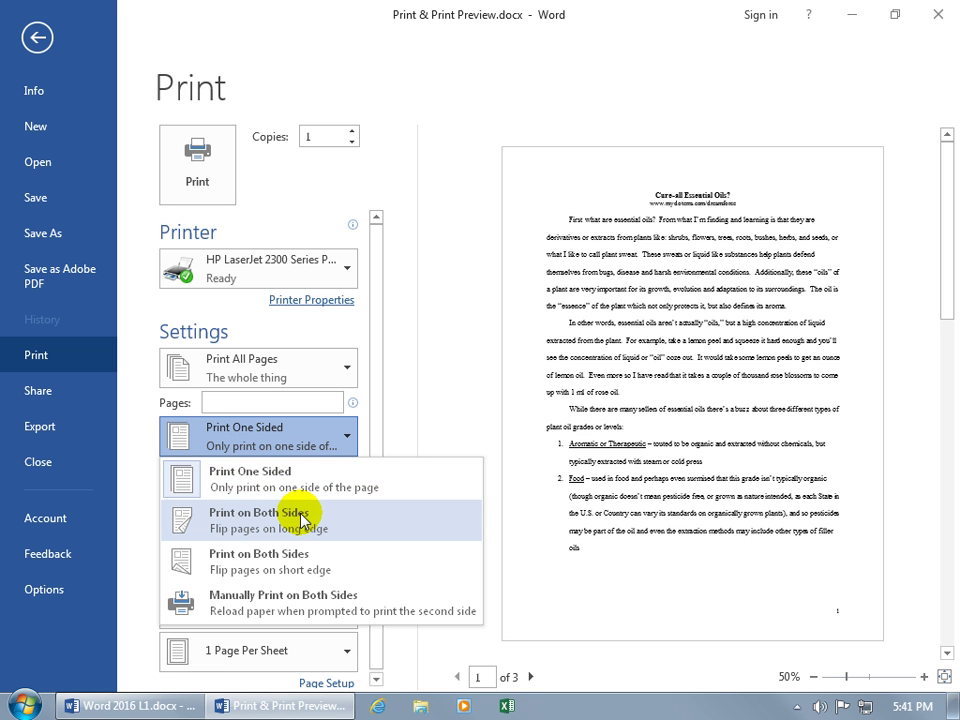
{"action": "left_click", "coordinate": [381, 482]}
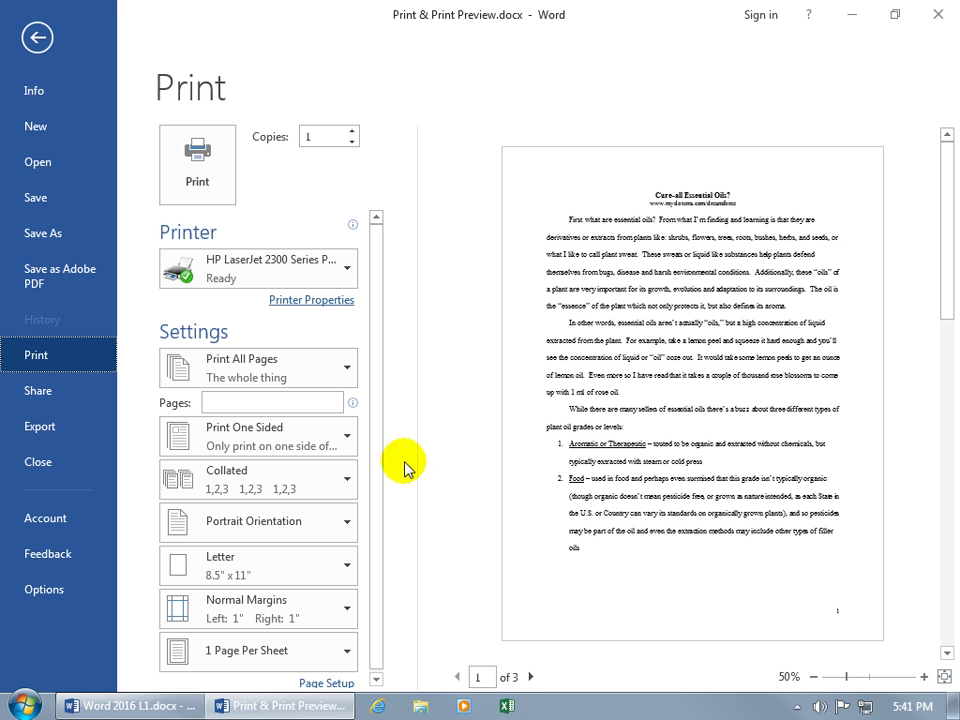
{"action": "left_click", "coordinate": [340, 485]}
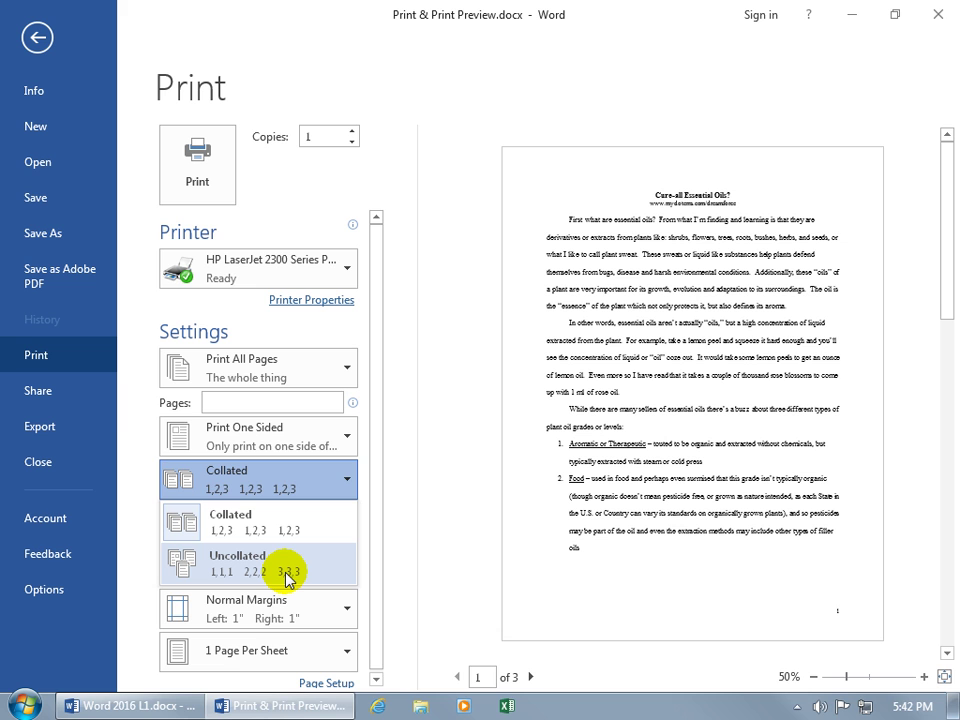
{"action": "left_click", "coordinate": [411, 545]}
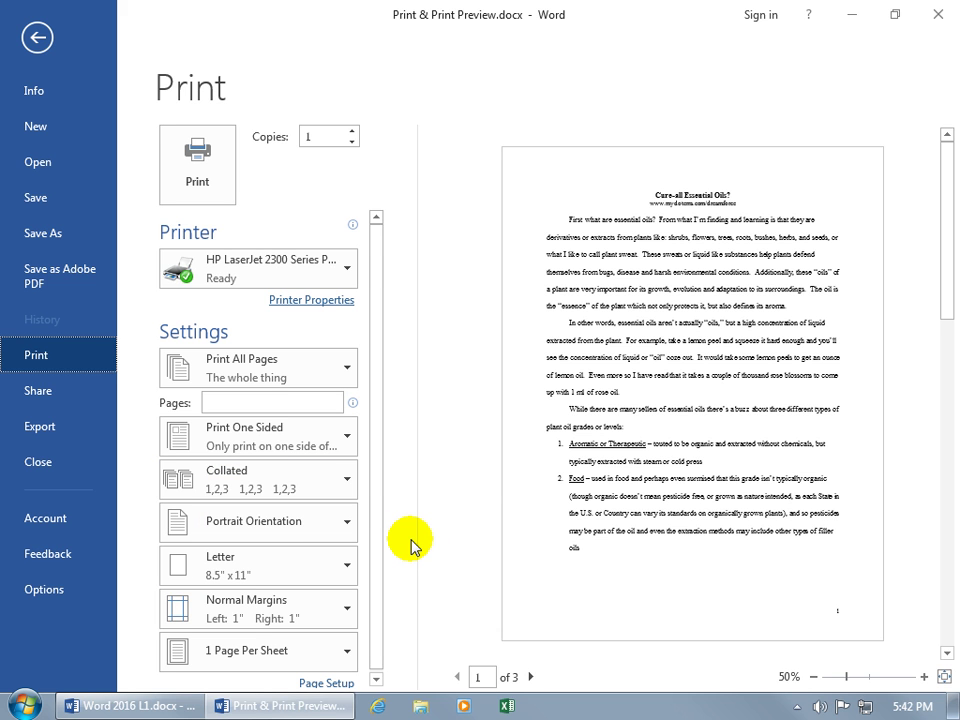
Review the available paper sizes and the margin presets for the printout.
{"action": "left_click", "coordinate": [350, 566]}
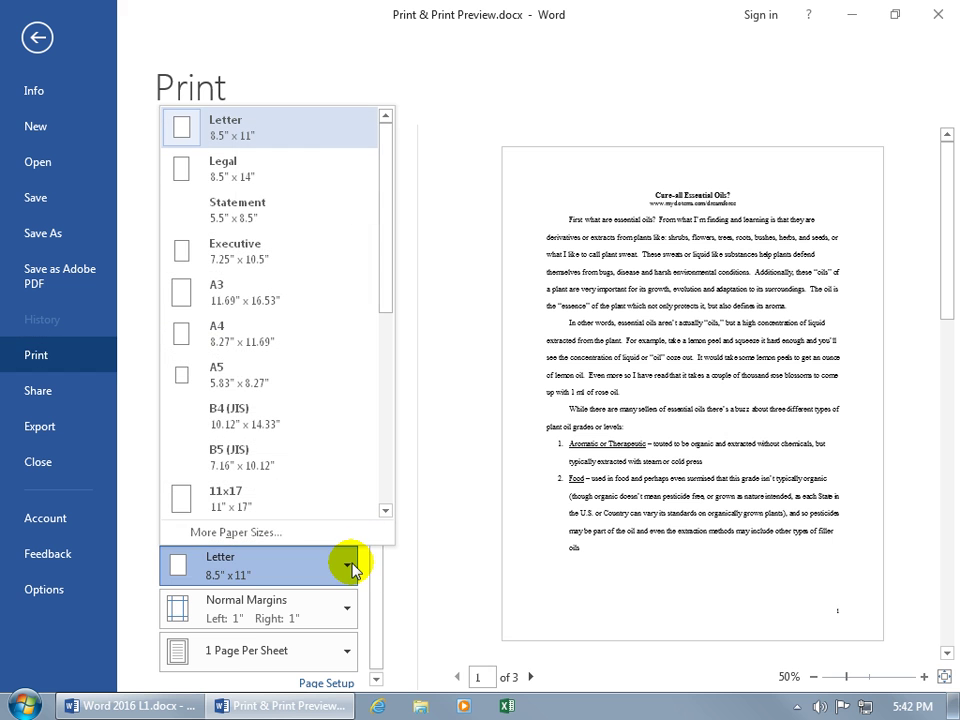
{"action": "left_click", "coordinate": [414, 628]}
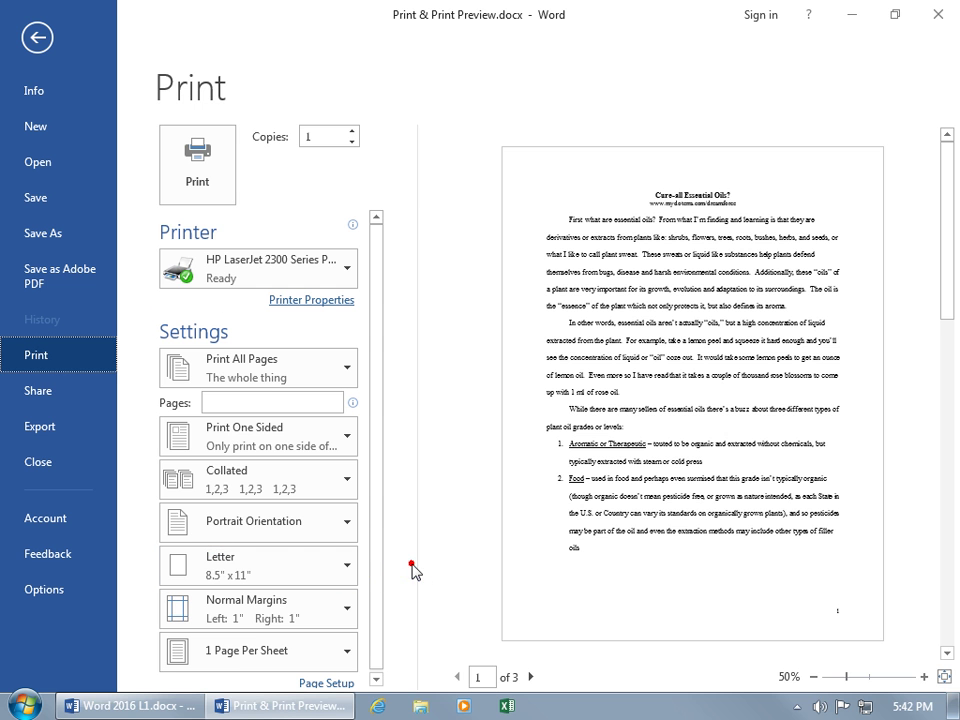
{"action": "left_click", "coordinate": [329, 610]}
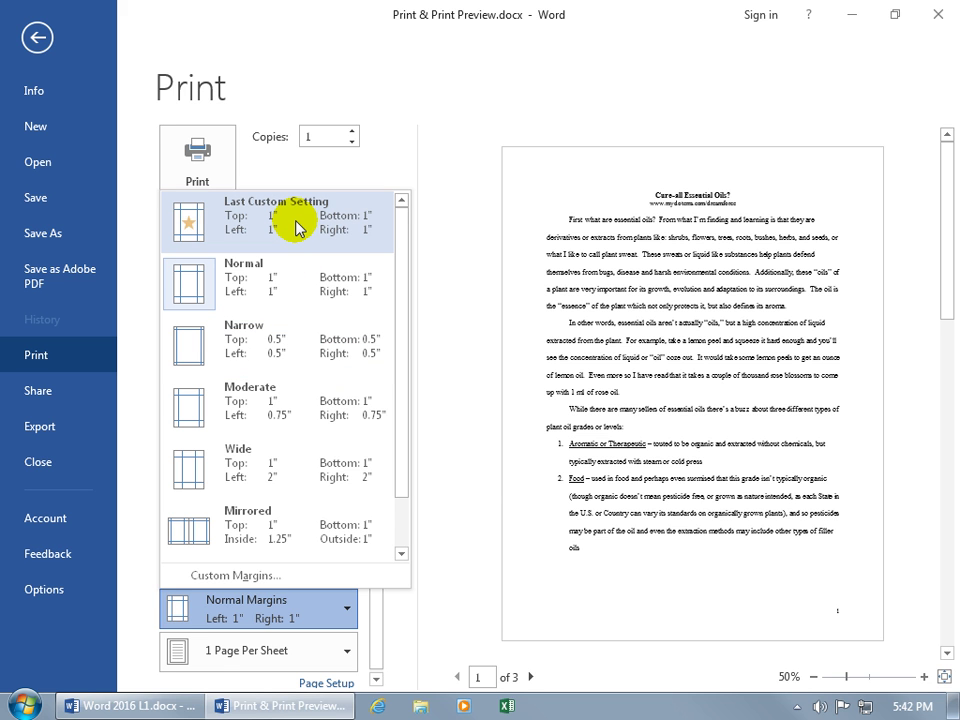
{"action": "left_click", "coordinate": [455, 350]}
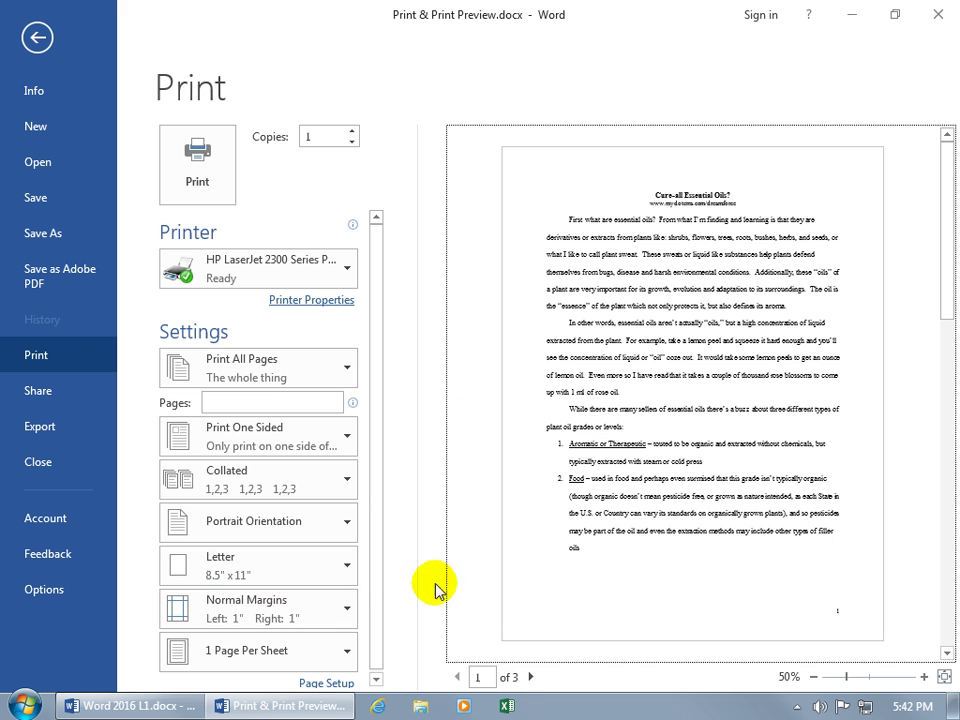
Switch the print layout to 2 Pages Per Sheet and back to 1 Page Per Sheet.
{"action": "left_click", "coordinate": [316, 660]}
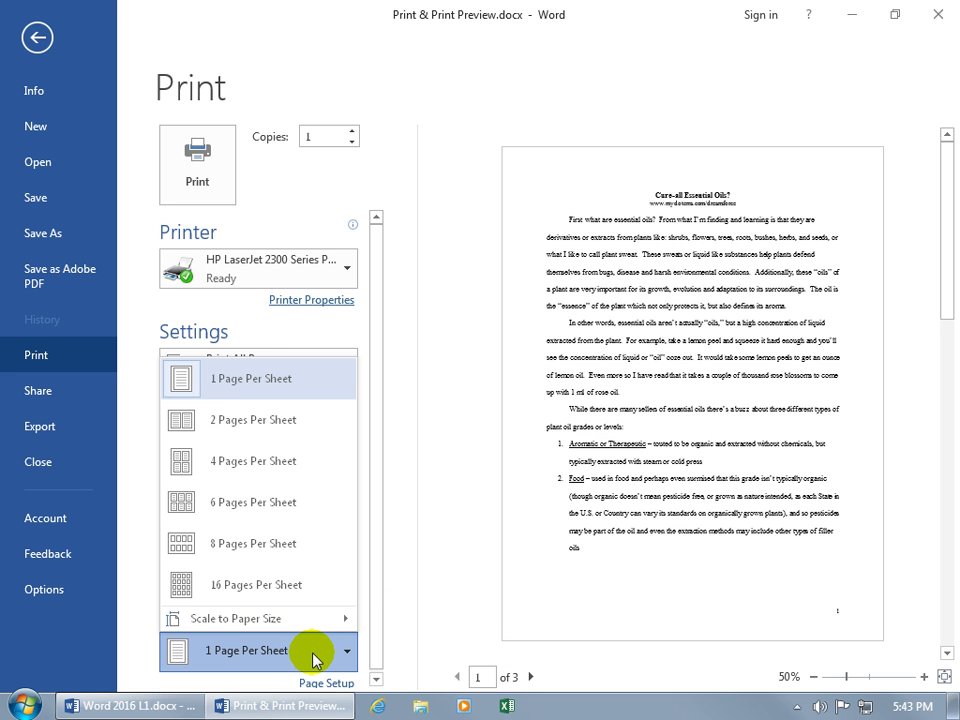
{"action": "left_click", "coordinate": [303, 430]}
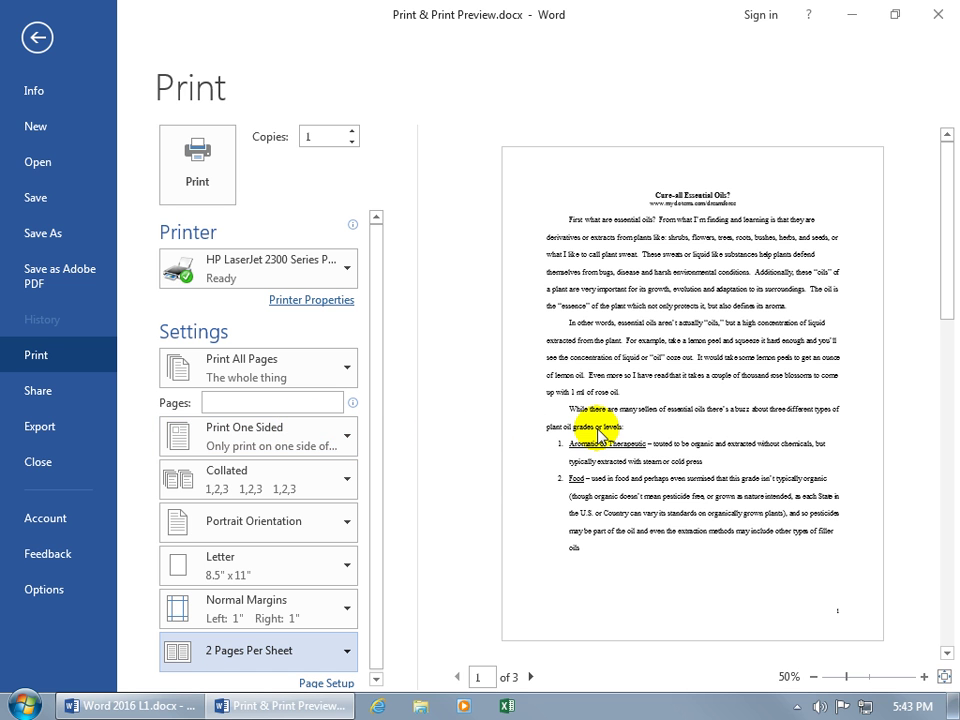
{"action": "left_click", "coordinate": [348, 652]}
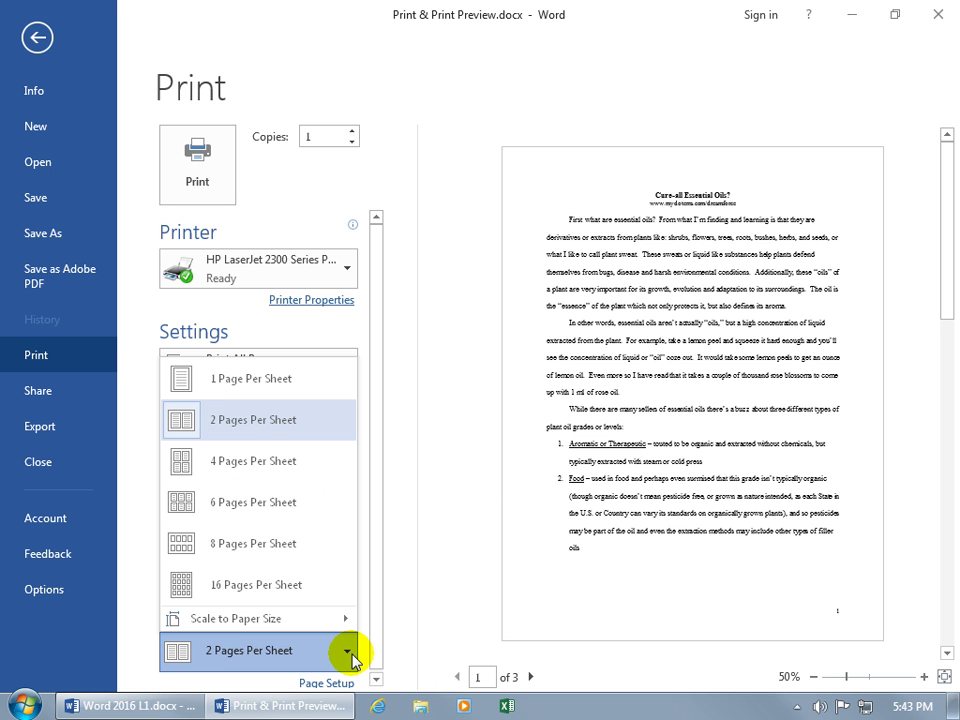
{"action": "left_click", "coordinate": [286, 389]}
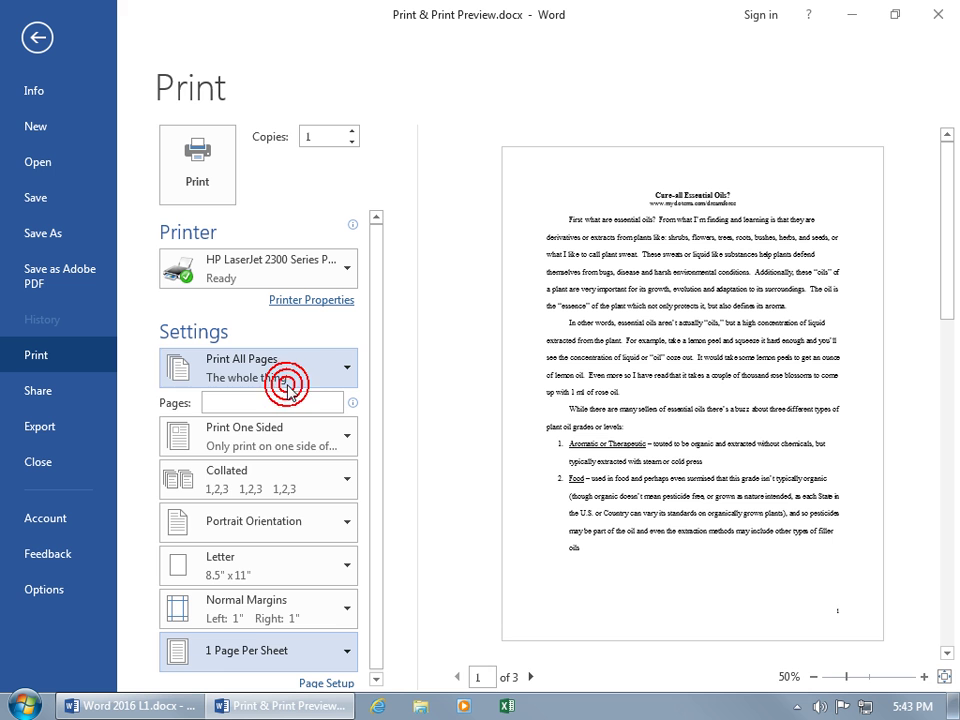
Review the Scale to Paper Size choices among the pages-per-sheet options, leaving the selection as it is.
{"action": "left_click", "coordinate": [348, 655]}
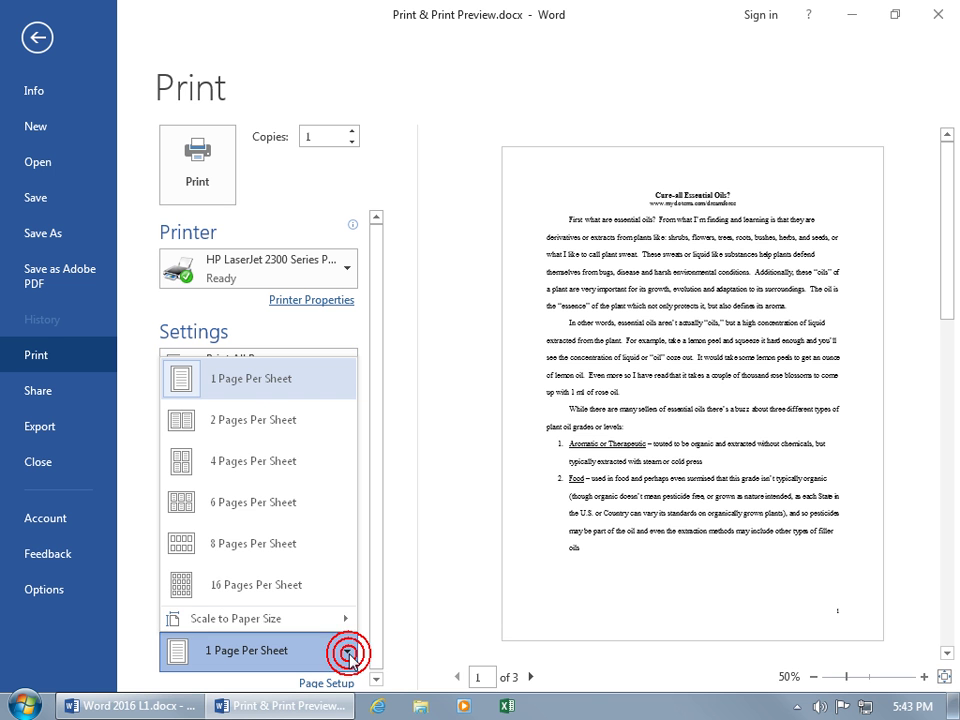
{"action": "mouse_move", "coordinate": [315, 621]}
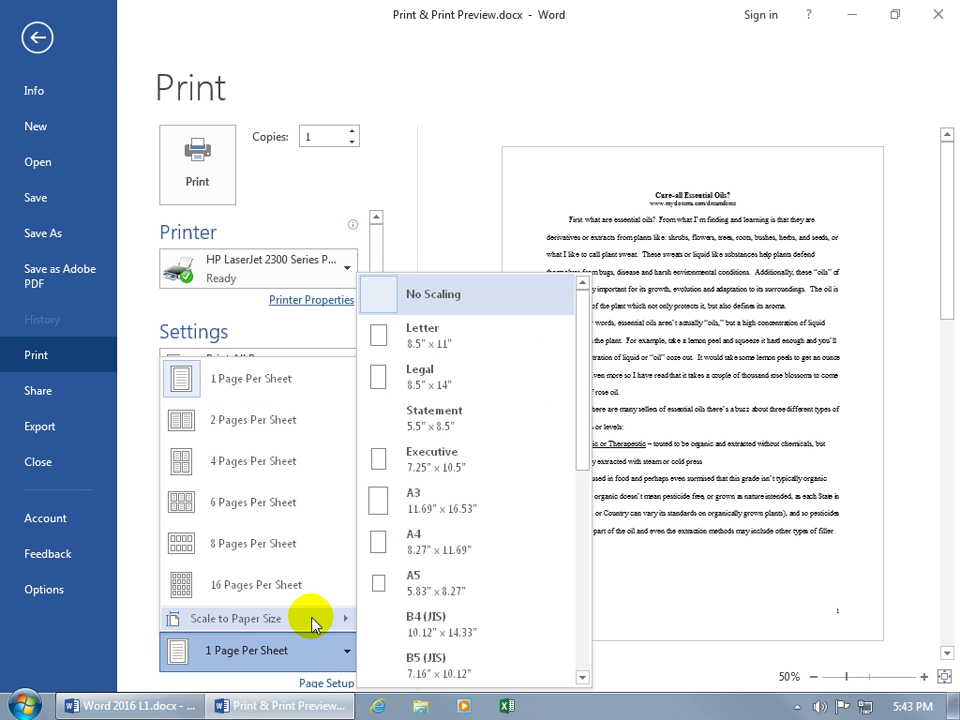
{"action": "left_click", "coordinate": [335, 655]}
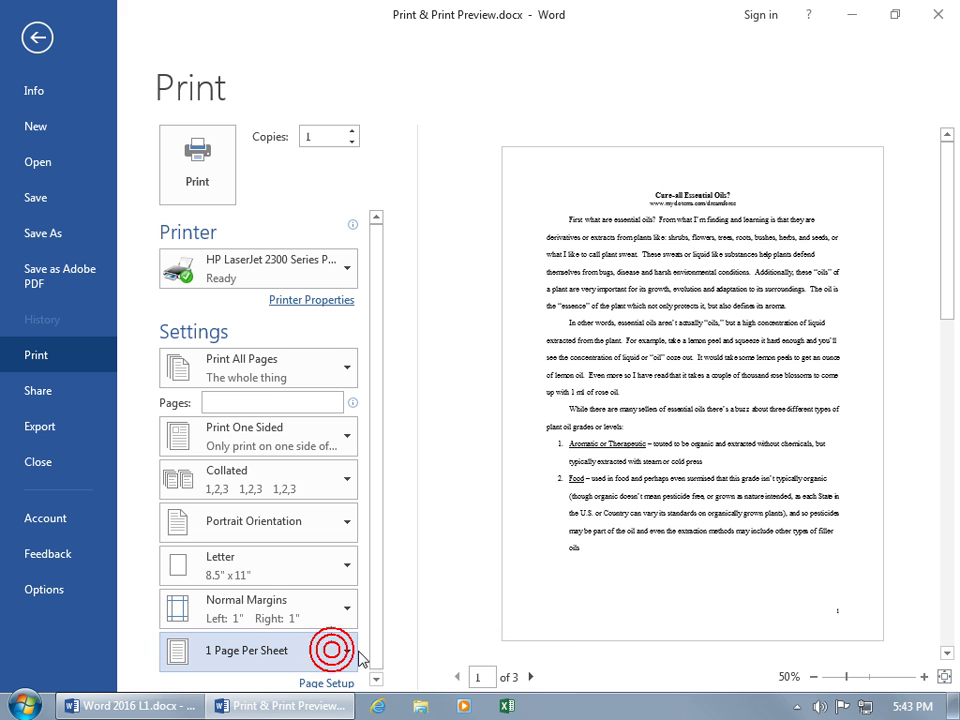